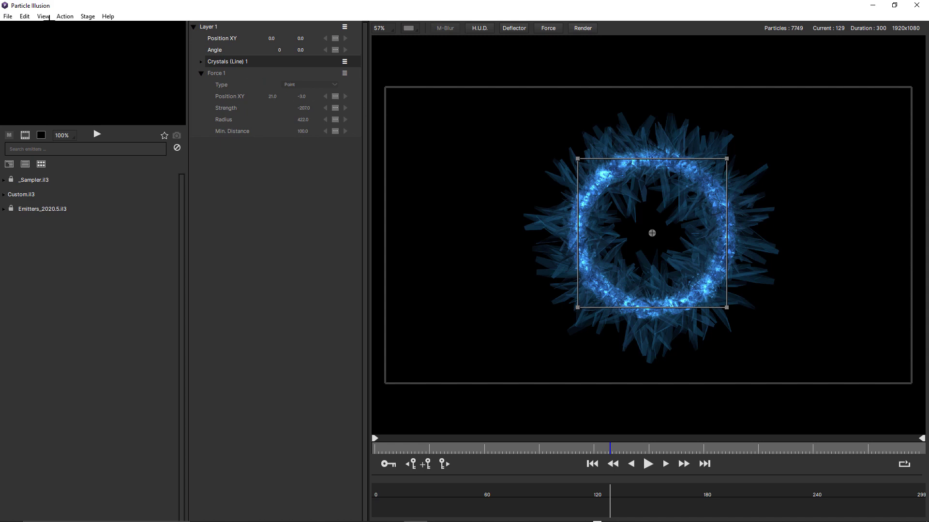
Step: Leave Project Settings unchanged and switch the render export range from Full to custom frames 0–300
left_click(45, 17)
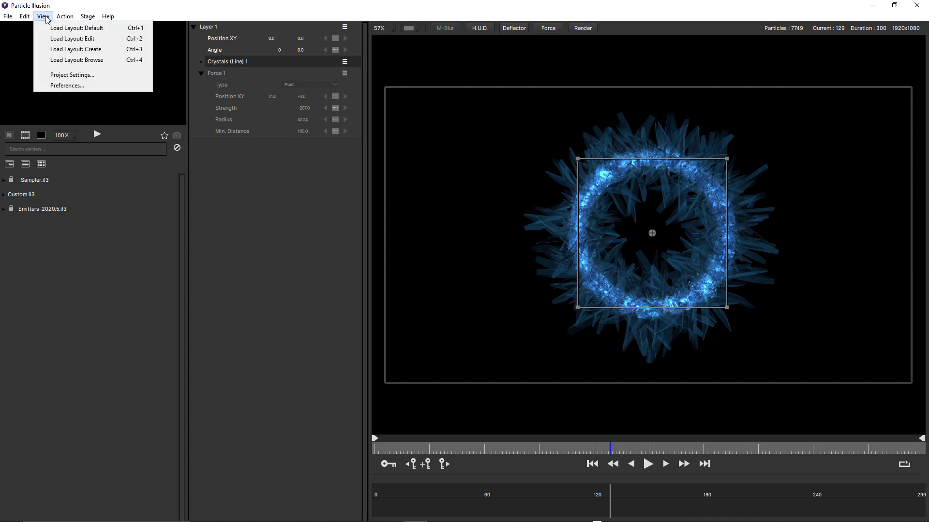
left_click(64, 75)
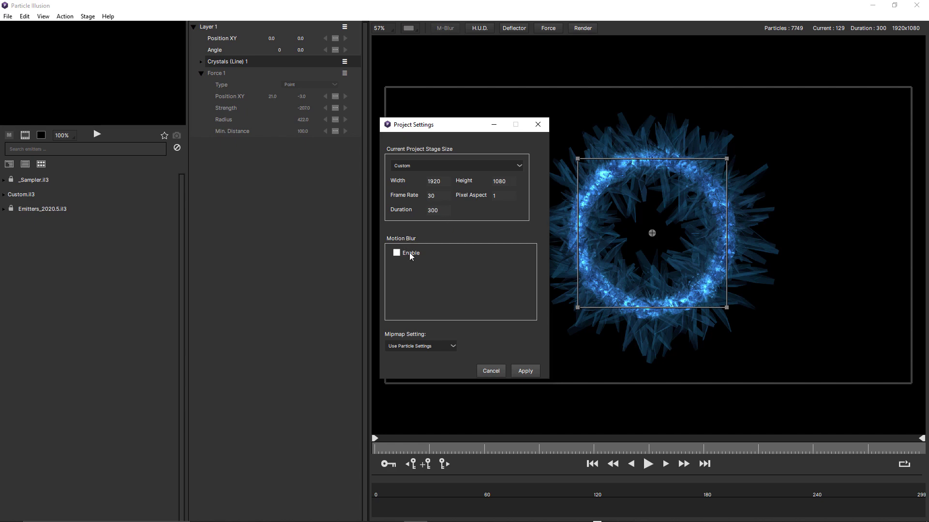
left_click(496, 373)
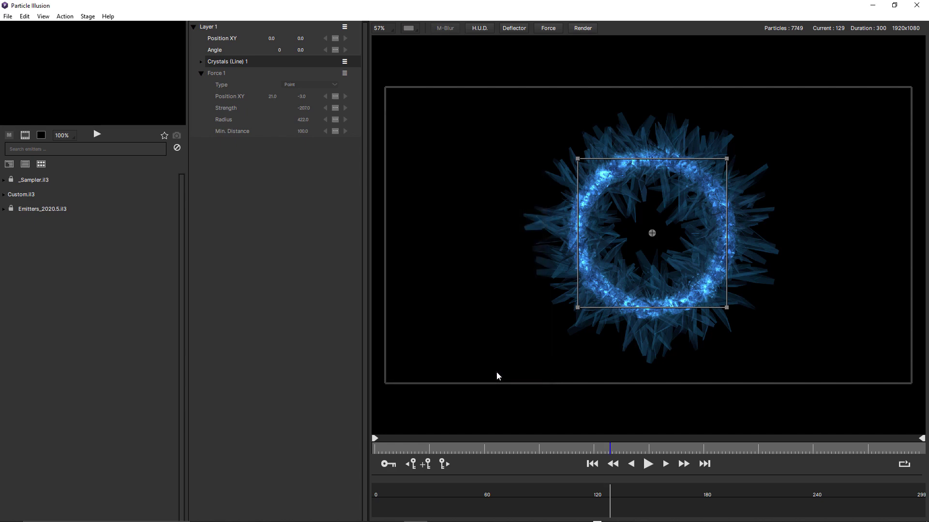
left_click(585, 28)
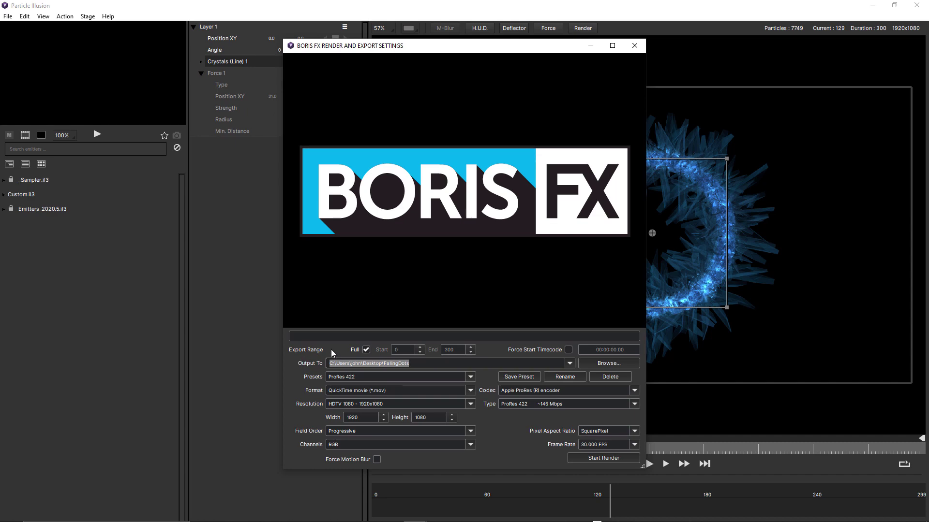
left_click(366, 351)
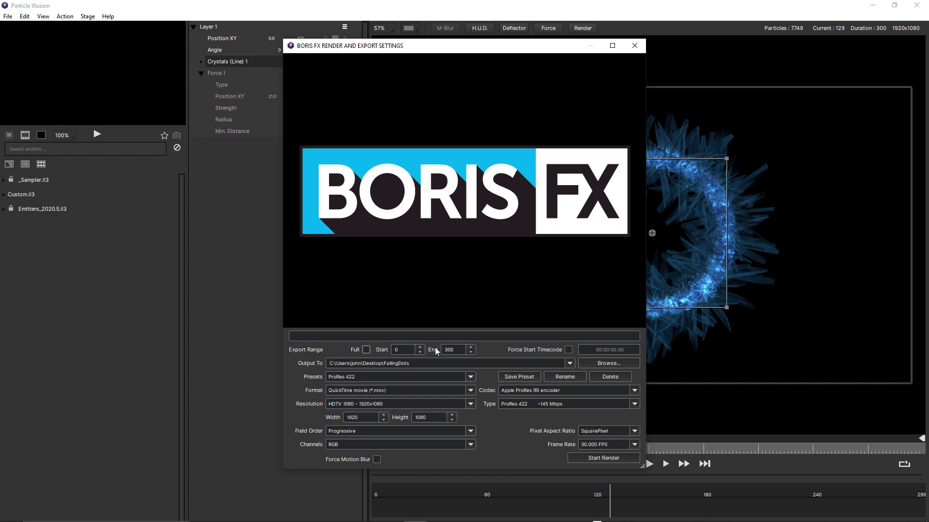
Step: Move the play-out marker to frame 213 so the render export range becomes 0–213
left_click(634, 45)
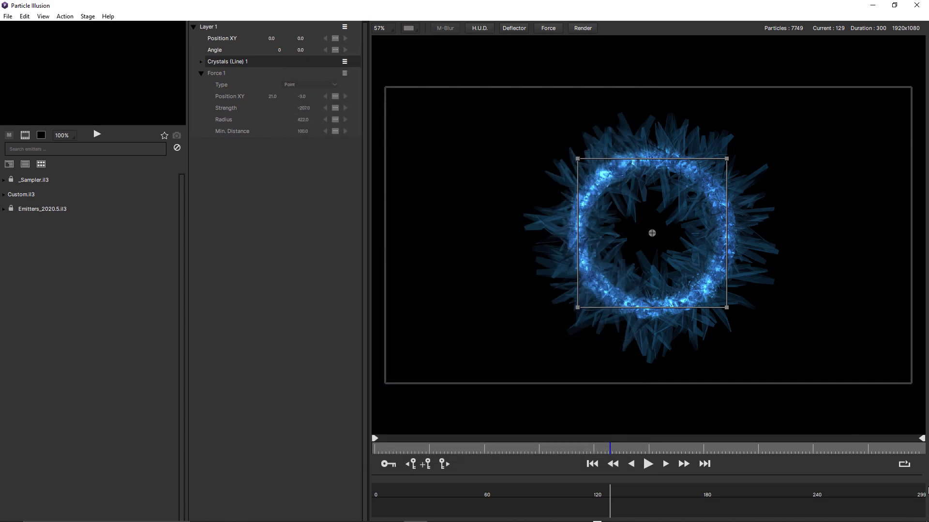
left_click_drag(922, 439, 761, 440)
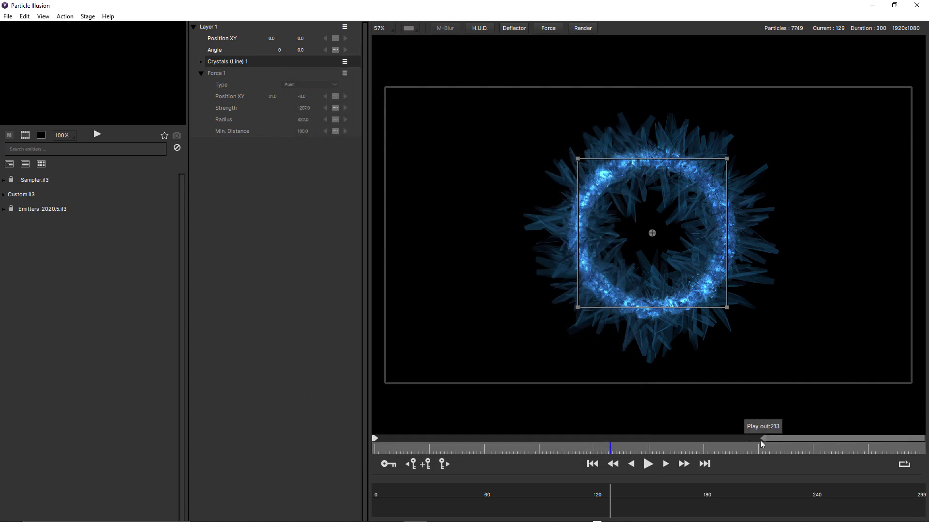
left_click(584, 27)
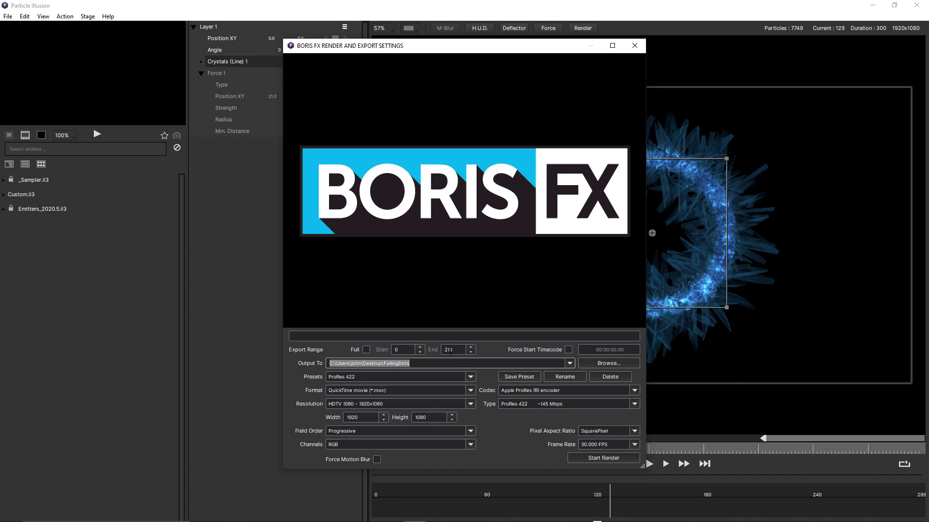
Step: Enable Force Start Timecode and enter a start timecode of 01:00:00.00
left_click(568, 350)
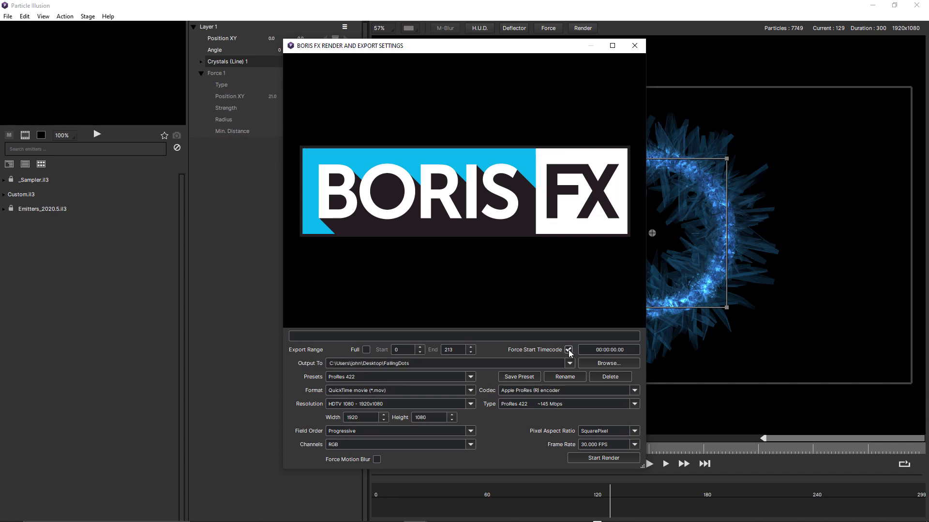
left_click(605, 350)
type("1")
Step: Turn off Force Start Timecode and leave the render preset on ProRes 422
left_click(564, 350)
left_click(471, 378)
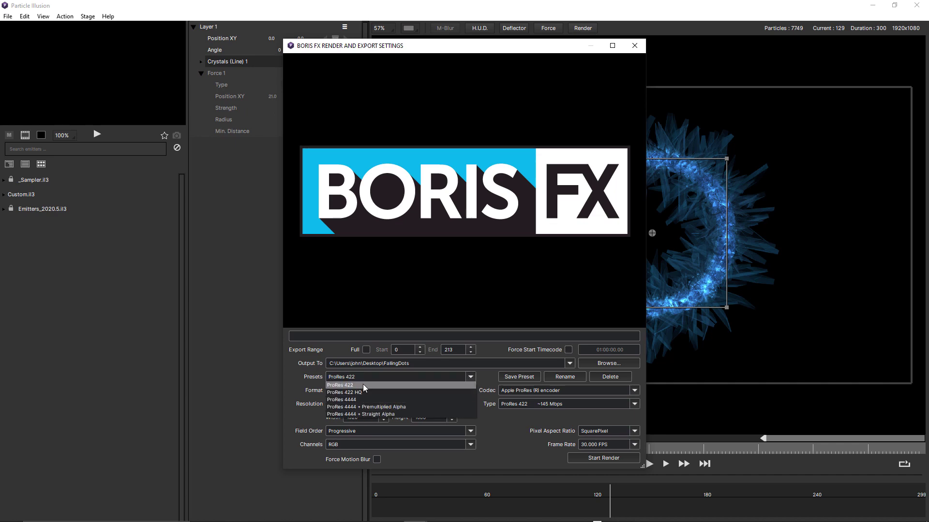
left_click(483, 396)
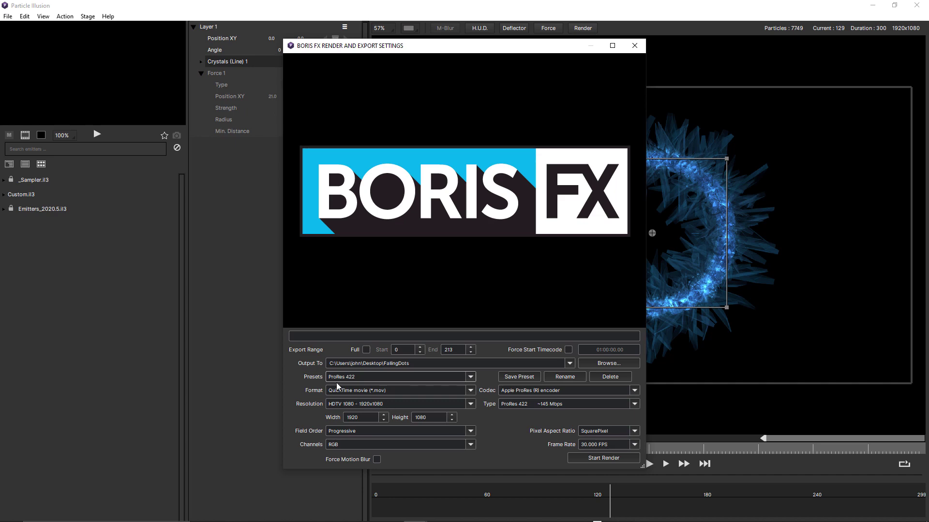
left_click(471, 392)
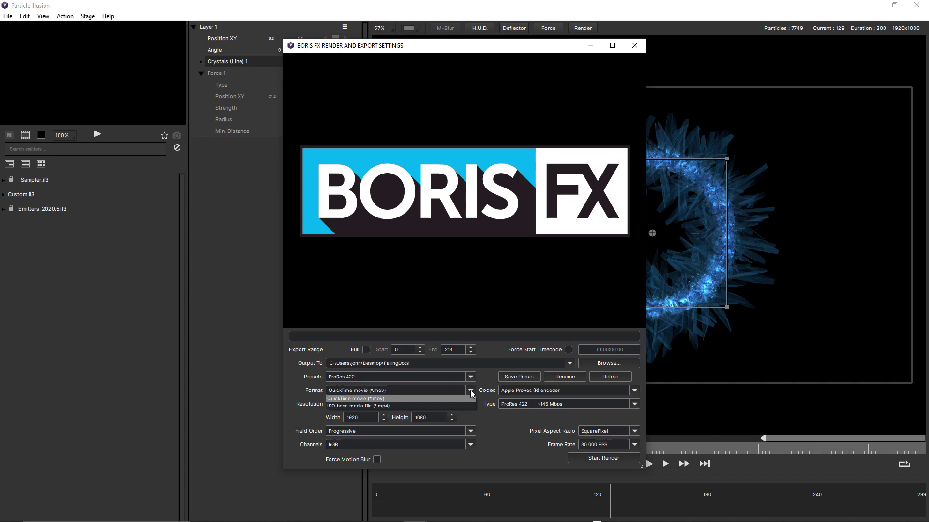
left_click(471, 391)
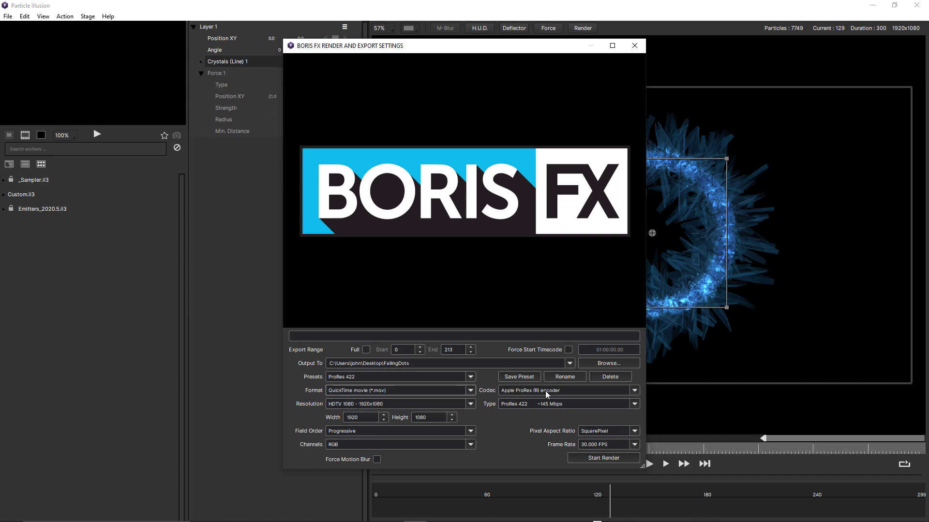
left_click(634, 390)
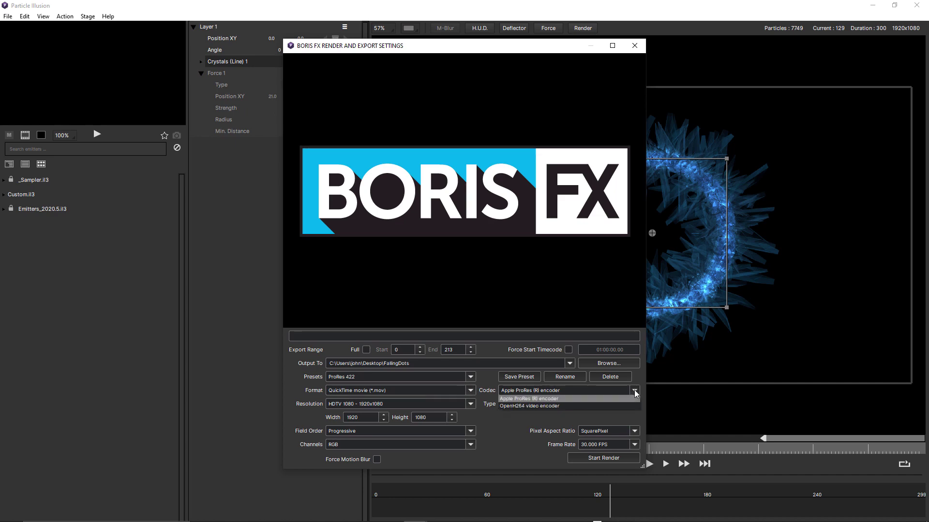
left_click(530, 406)
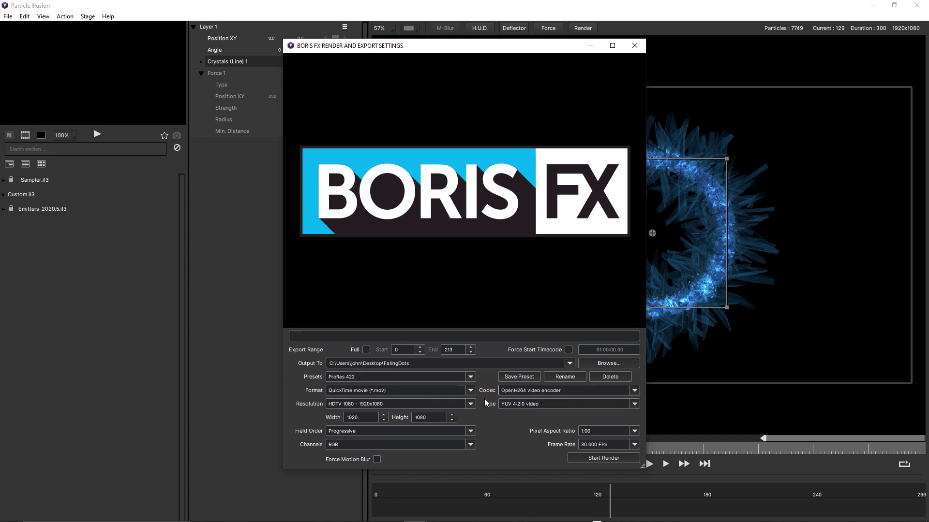
left_click(635, 404)
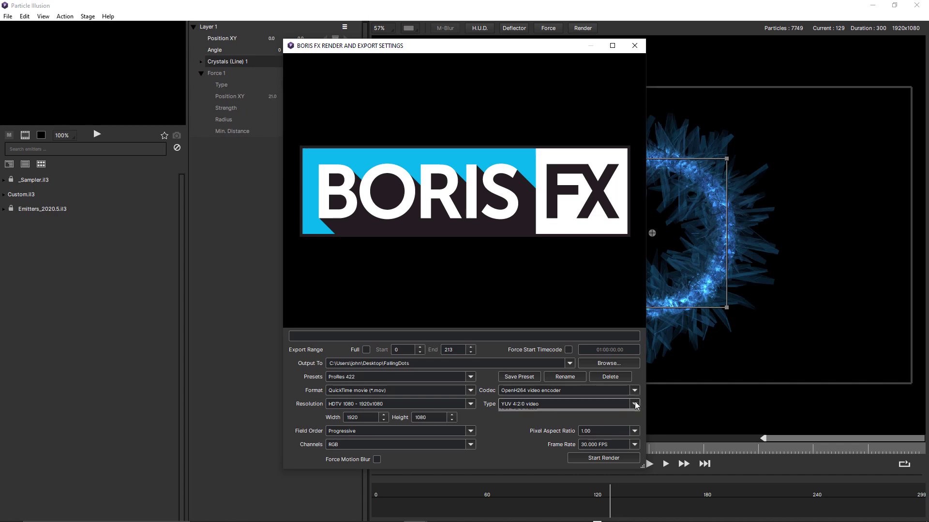
left_click(510, 420)
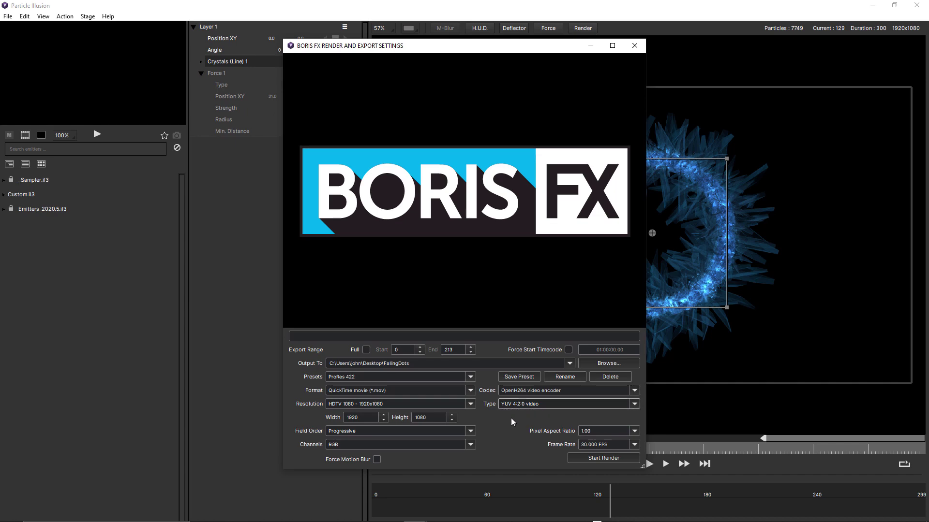
left_click(536, 390)
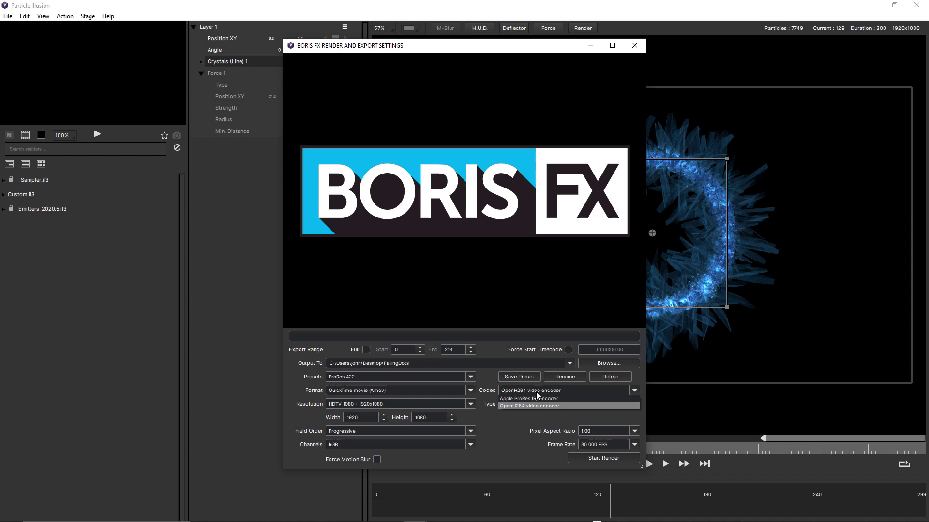
left_click(535, 399)
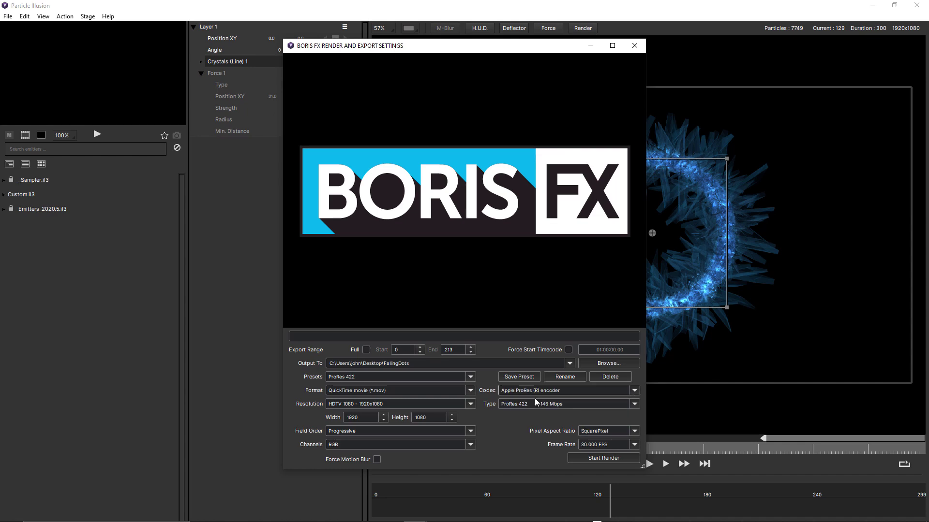
left_click(635, 404)
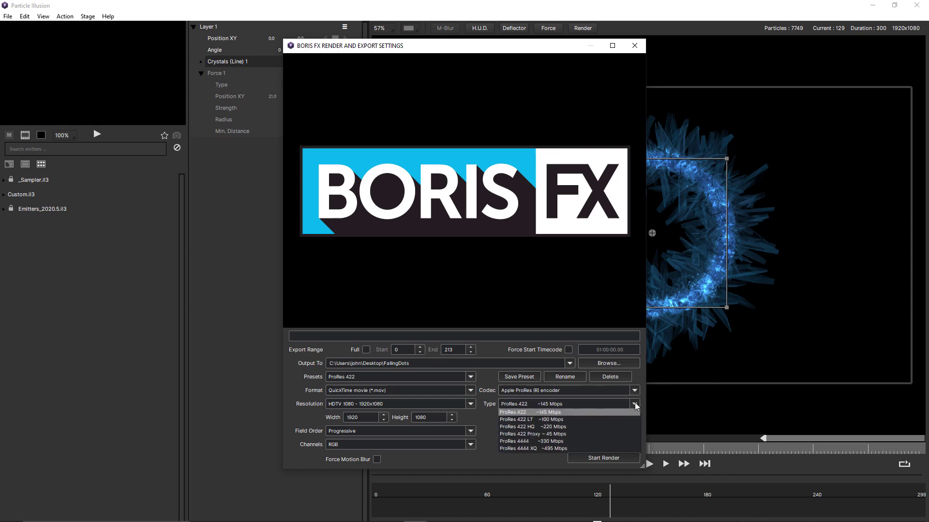
left_click(492, 410)
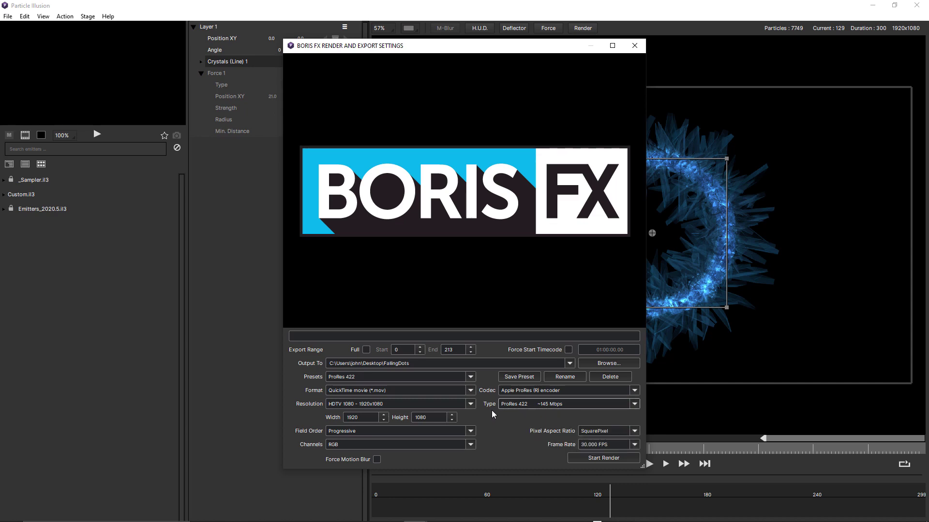
left_click(472, 391)
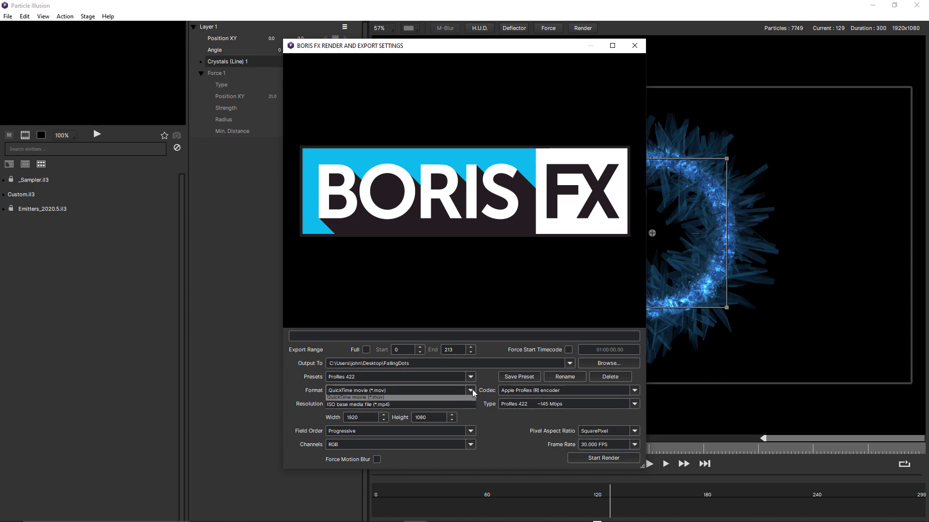
left_click(387, 404)
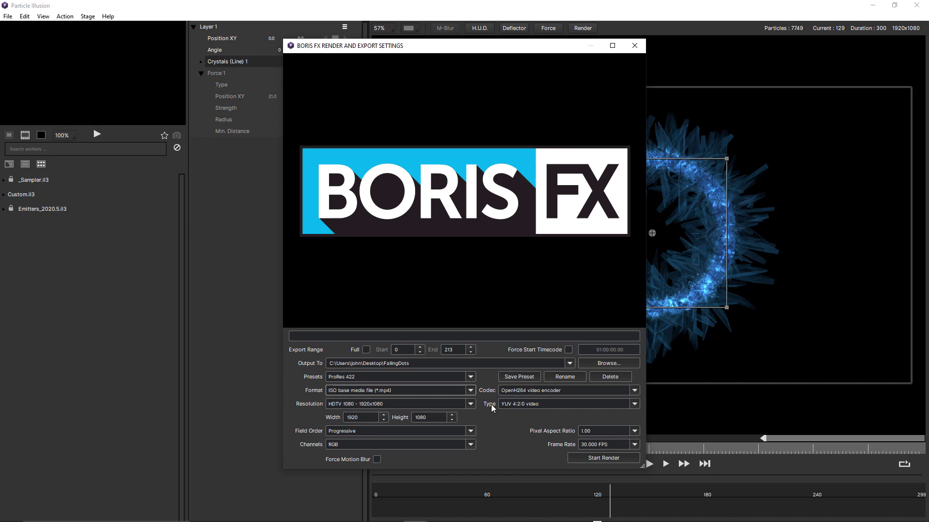
left_click(472, 404)
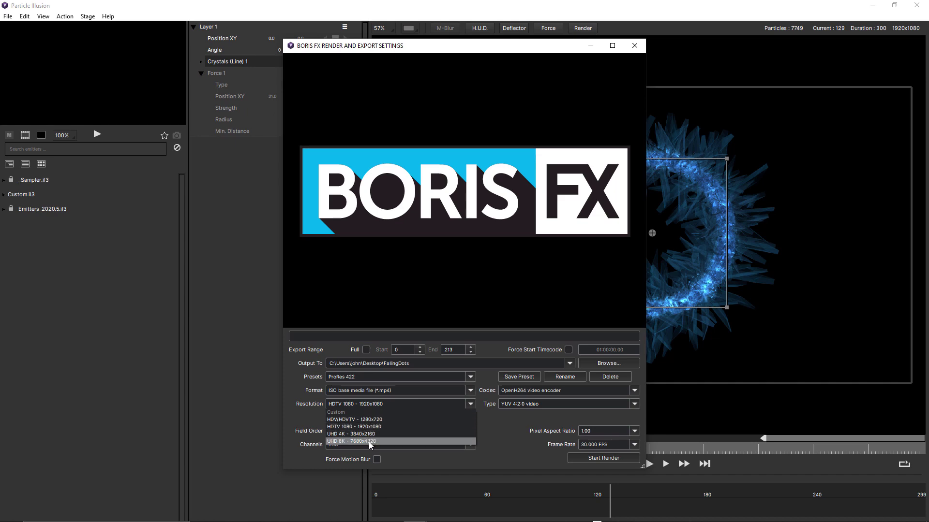
left_click(498, 416)
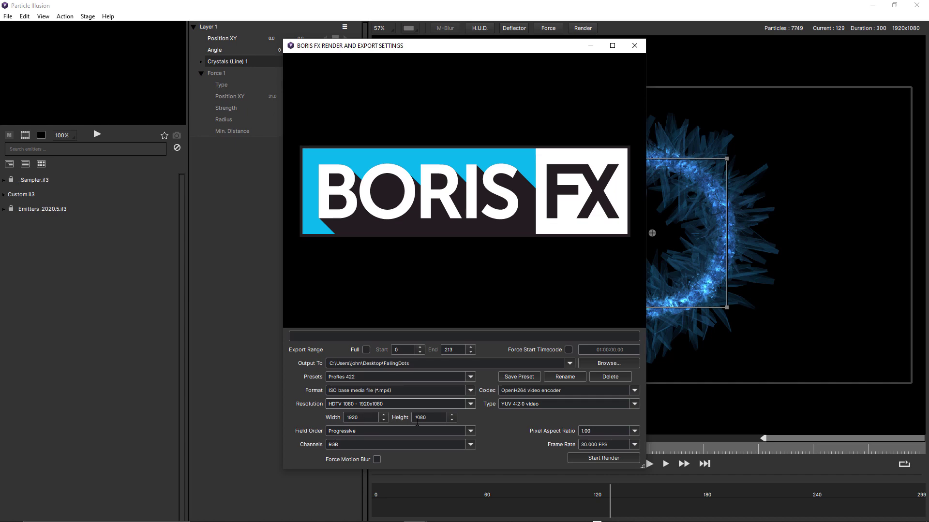
left_click(471, 431)
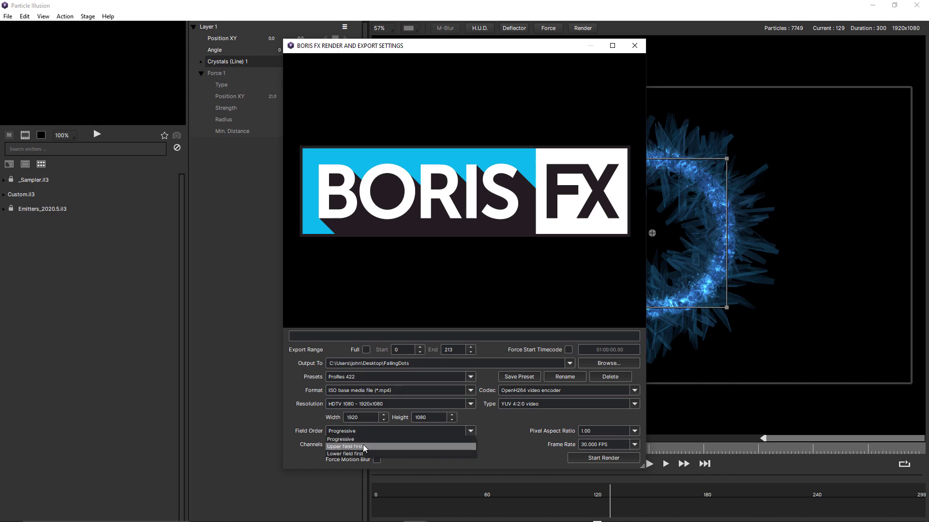
left_click(498, 430)
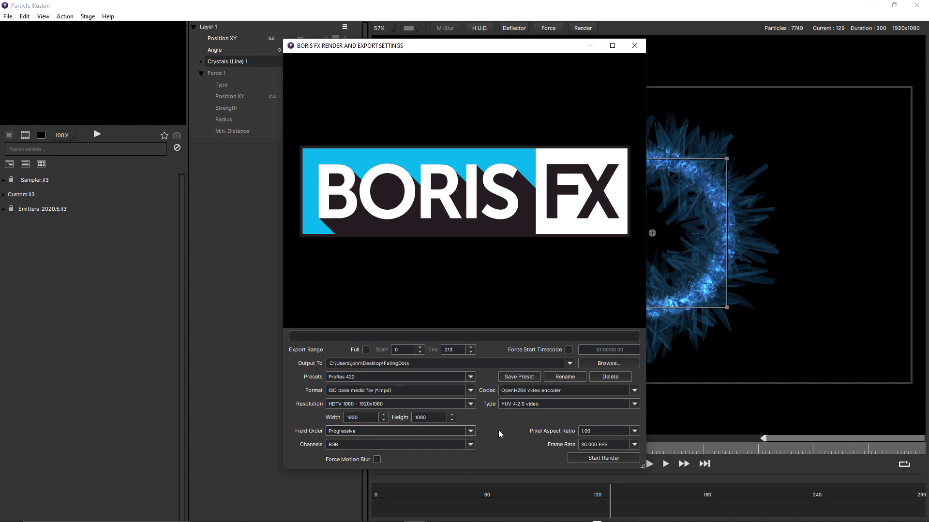
left_click(634, 431)
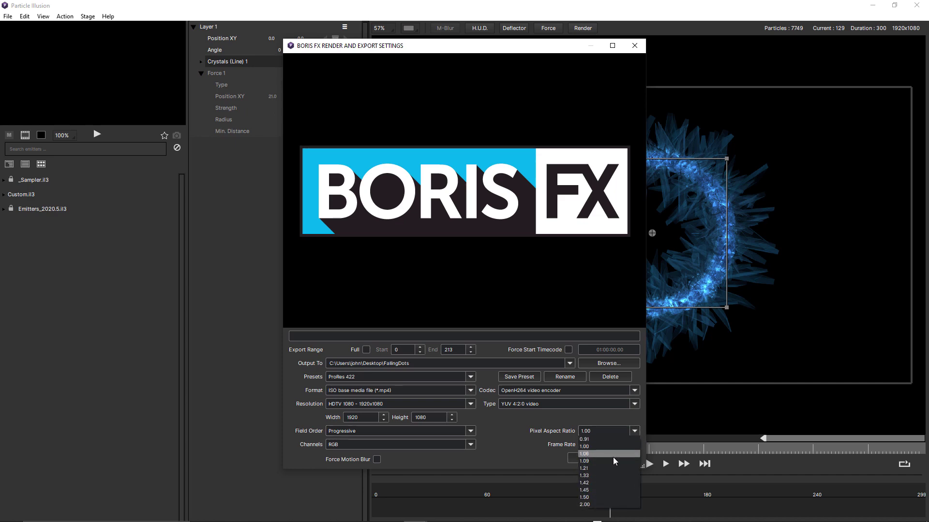
left_click(508, 421)
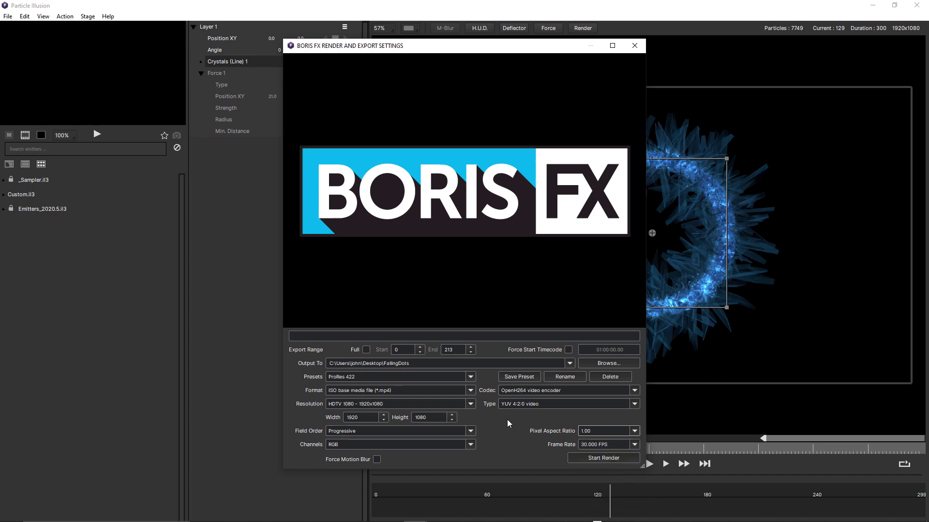
left_click(470, 445)
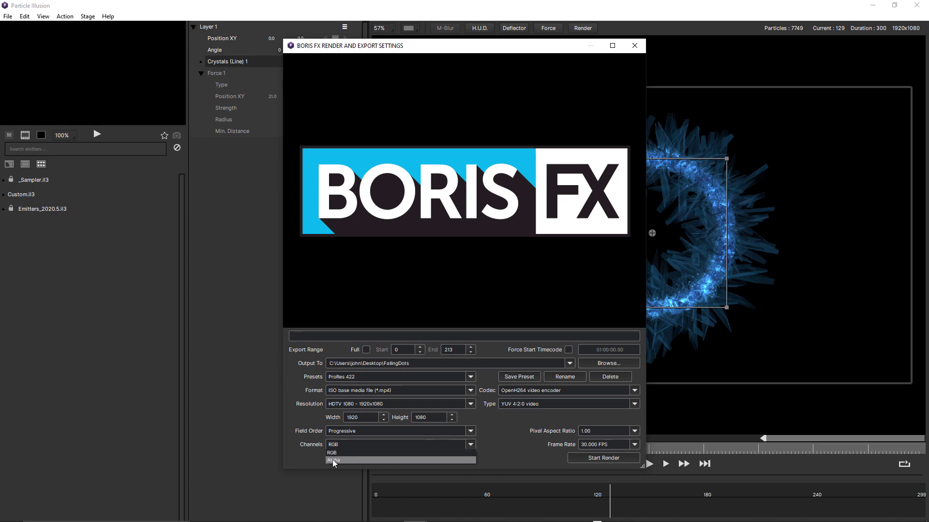
Step: Set the render to QuickTime .mov with the Apple ProRes encoder, type ProRes 4444
left_click(500, 444)
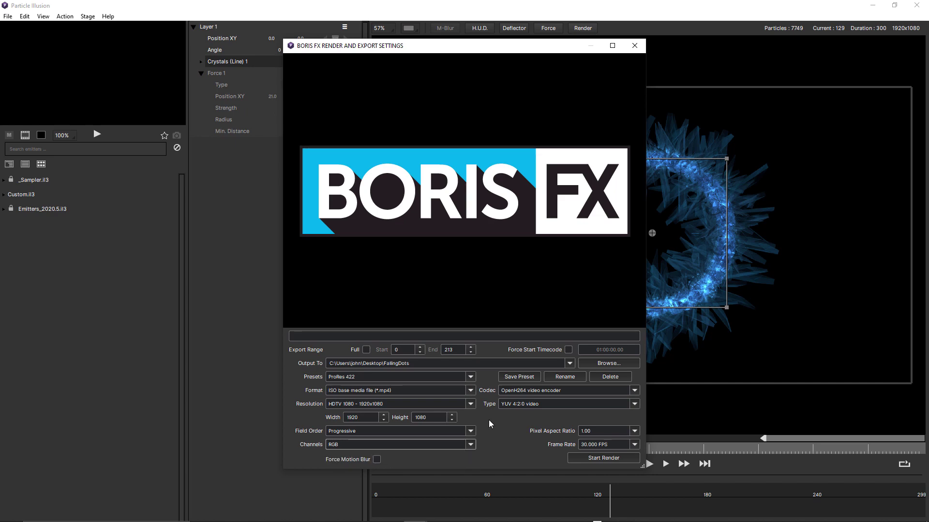
left_click(472, 389)
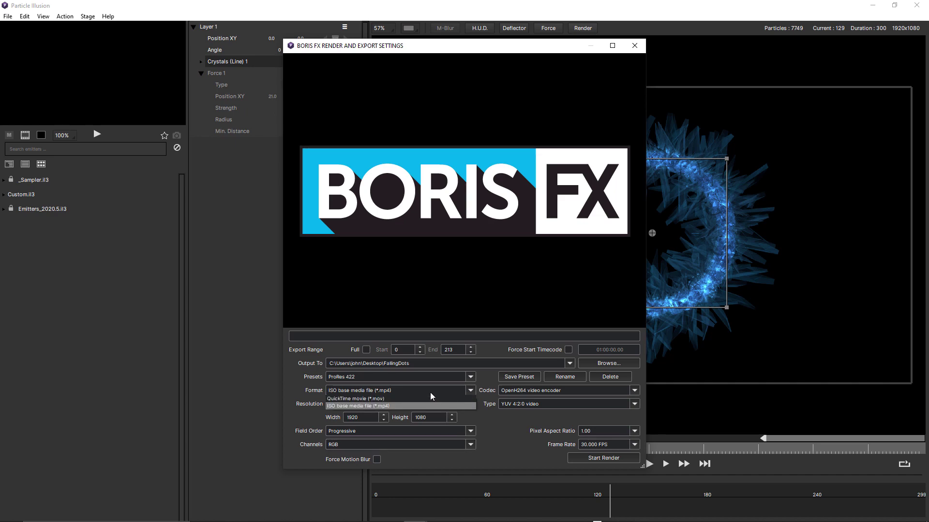
left_click(371, 398)
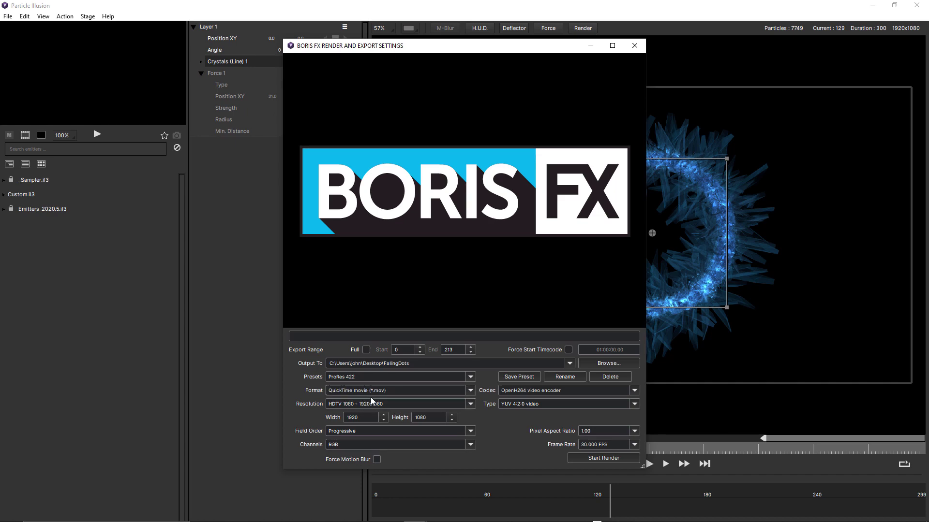
left_click(635, 391)
left_click(547, 404)
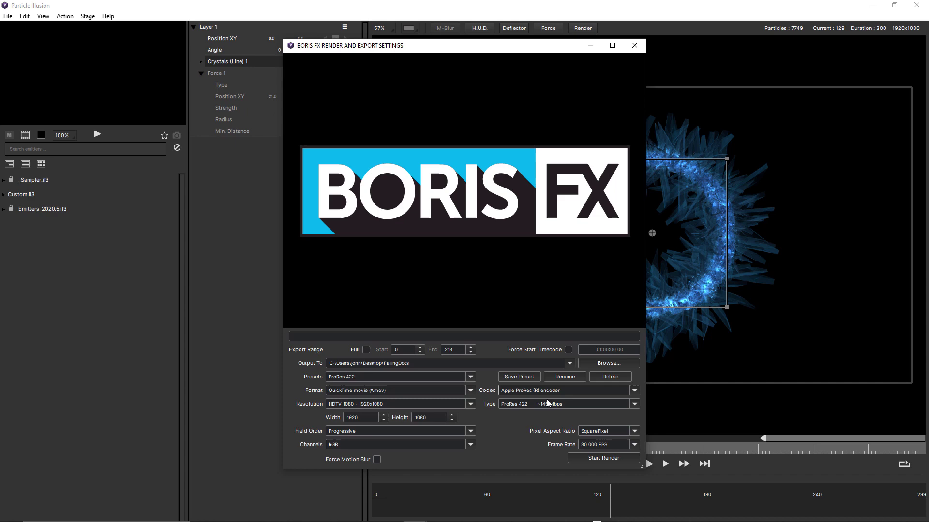
left_click(634, 404)
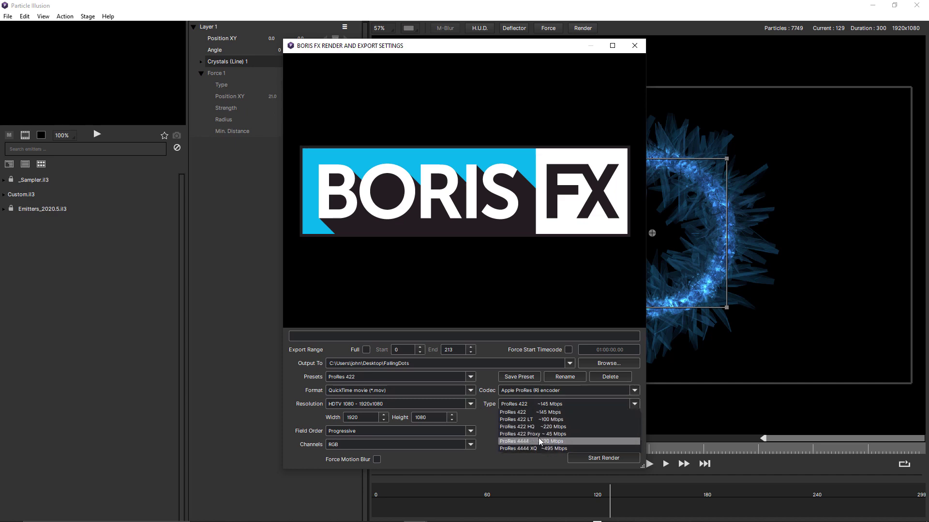
left_click(527, 441)
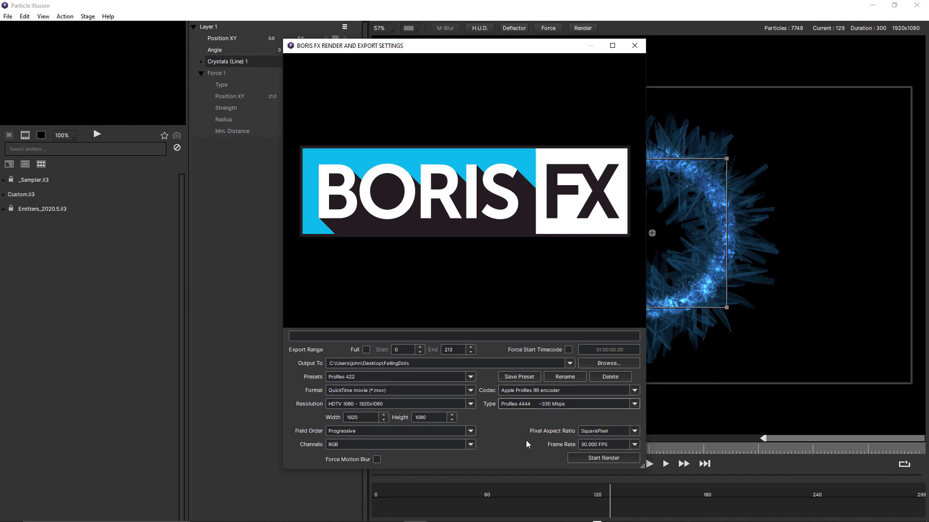
left_click(471, 445)
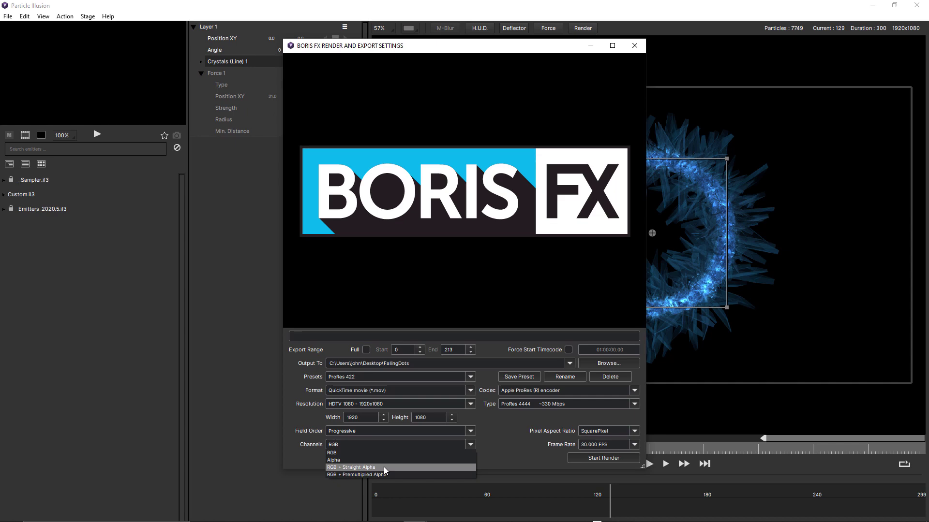
Step: Keep channels at RGB and frame rate at 30.000 FPS, and enable Force Motion Blur
left_click(506, 447)
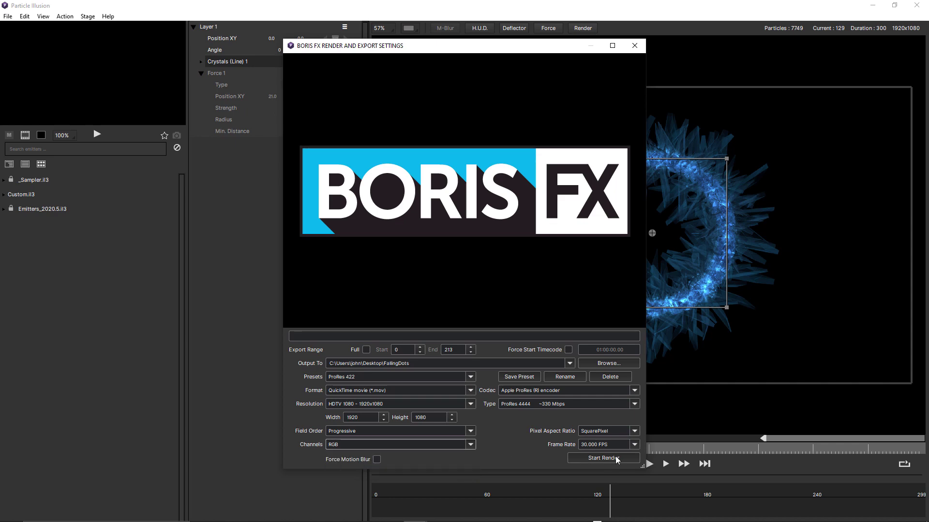
left_click(634, 445)
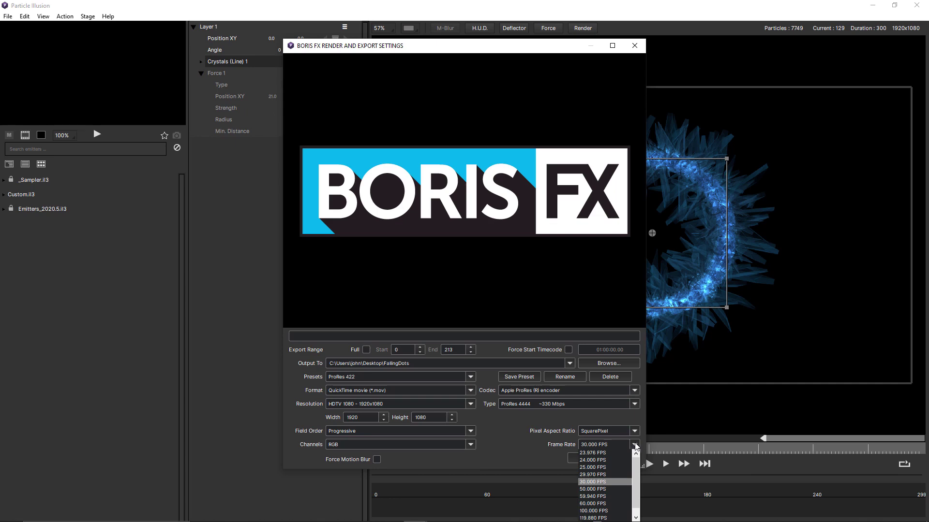
scroll(599, 518, "down", 1)
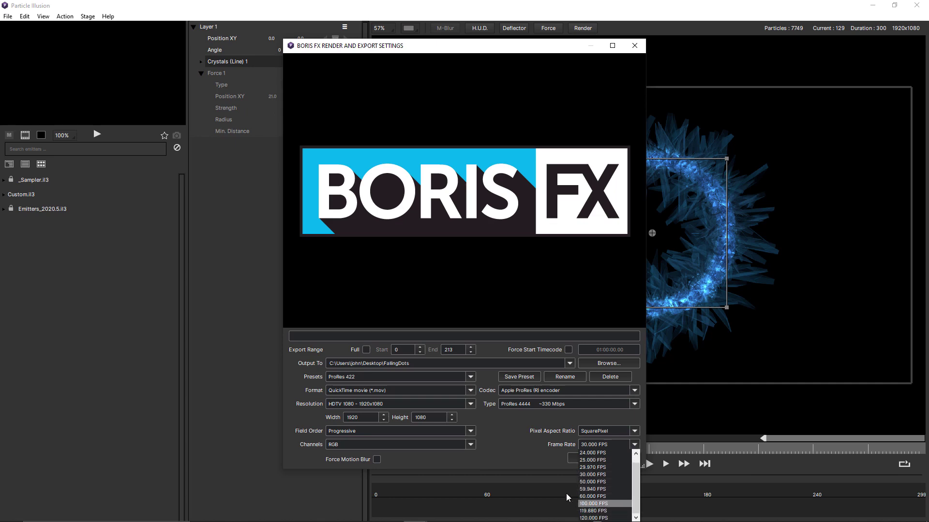
left_click(522, 426)
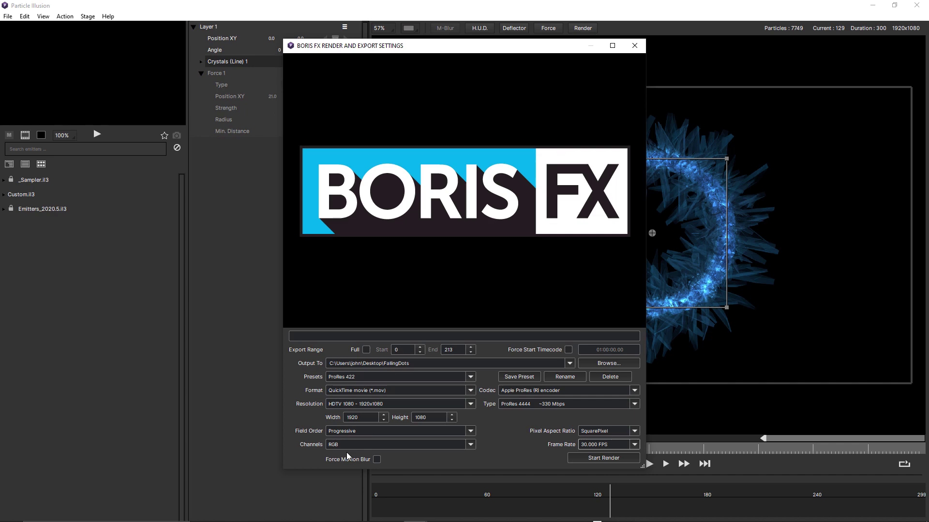
left_click(377, 460)
Step: Enable Motion Blur in View > Project Settings with 16 total frames
left_click(634, 45)
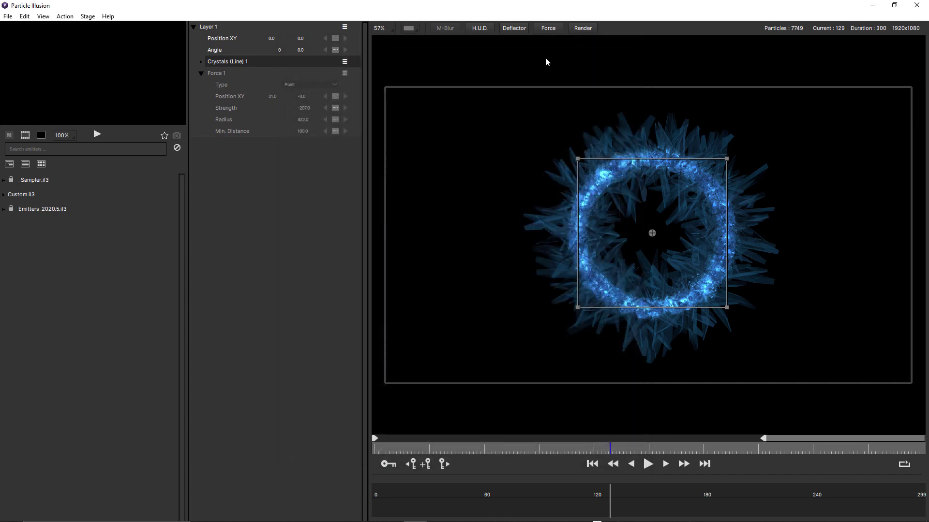
left_click(43, 16)
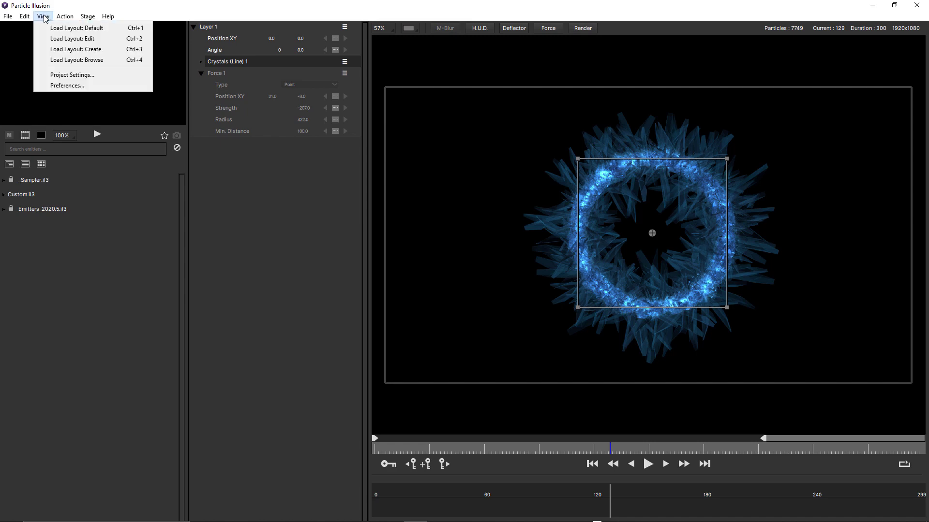
left_click(53, 73)
left_click(396, 254)
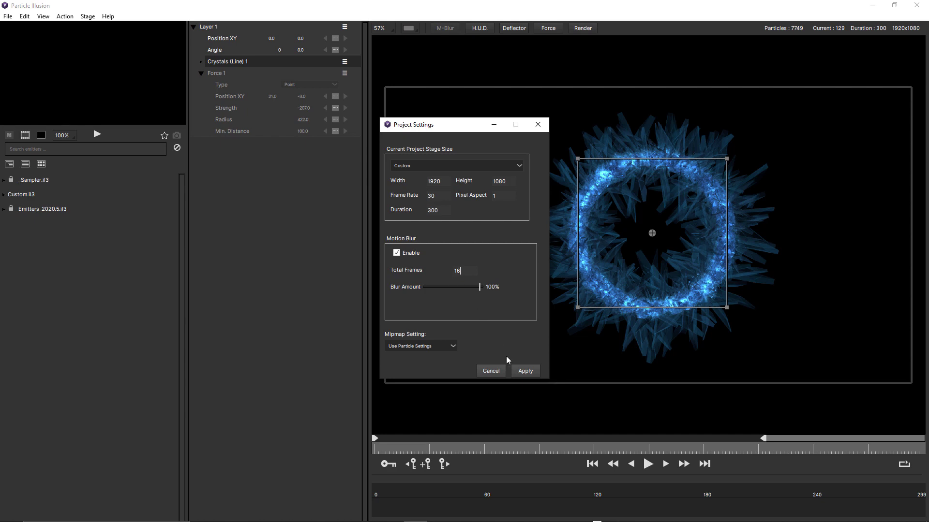
Step: Apply the motion blur project settings and choose the ProRes 4444 + Straight Alpha render preset
left_click(532, 372)
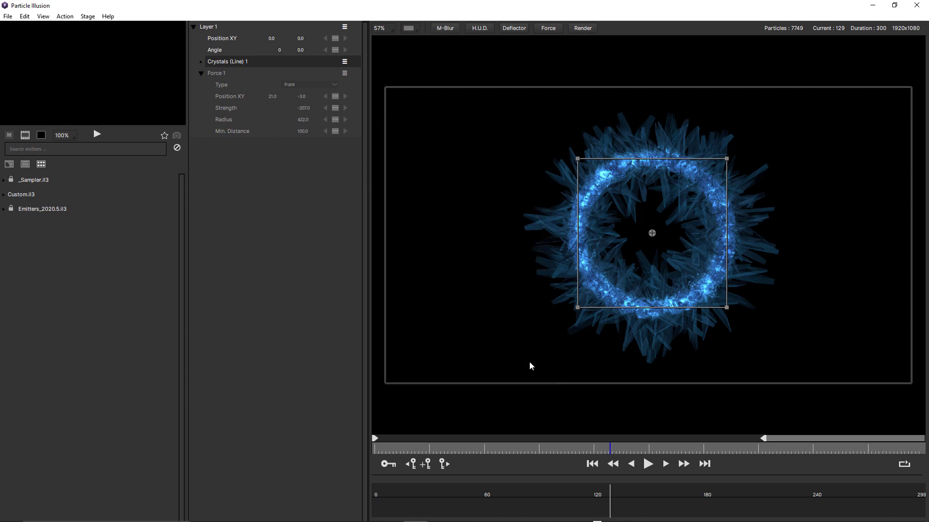
left_click(578, 33)
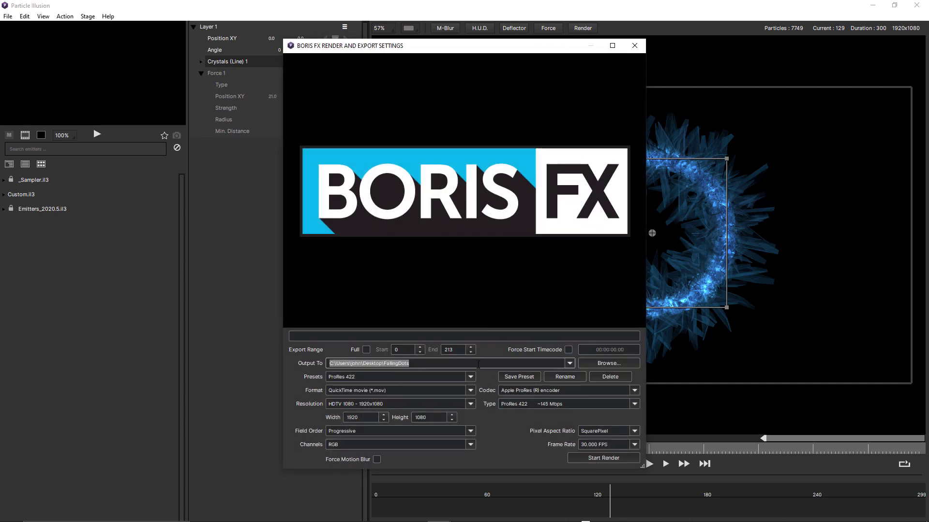
left_click(471, 377)
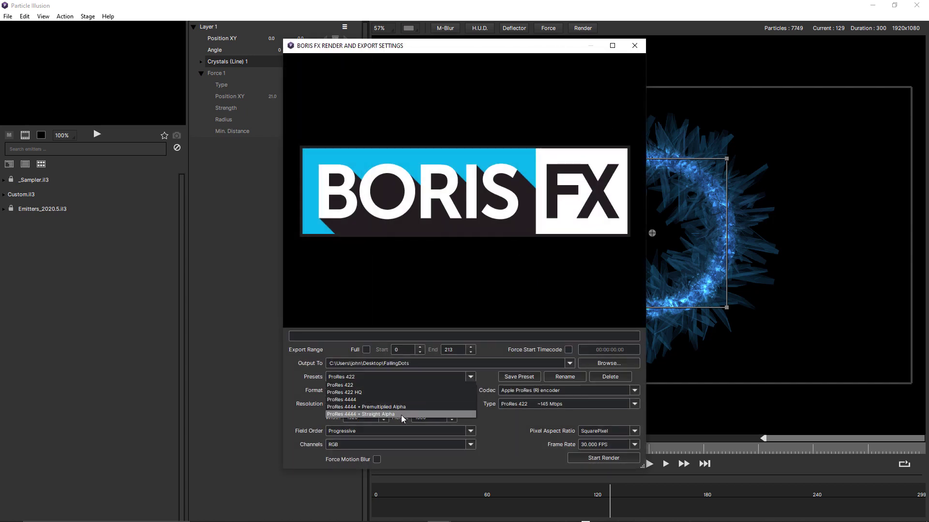
key("Escape")
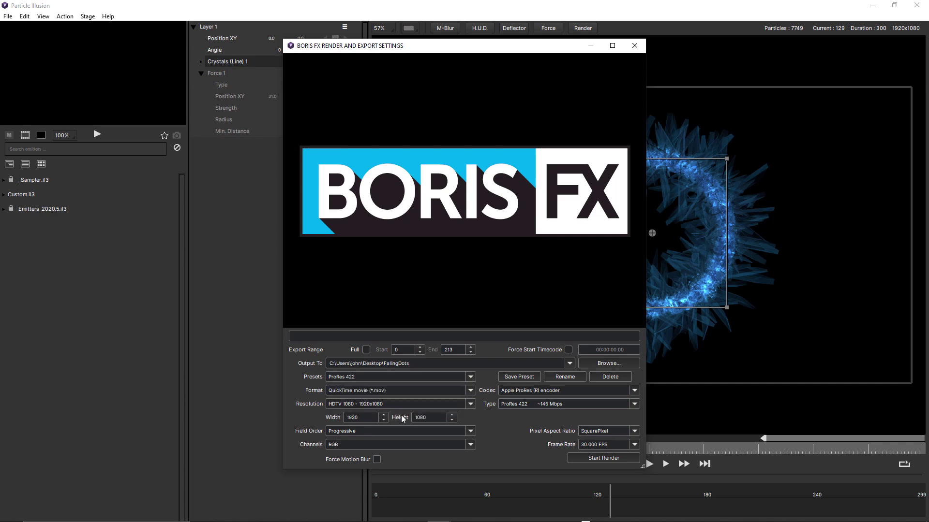
Step: Force start timecode 01:00:00.00, rename the output file to crystals, and start the render
left_click(568, 350)
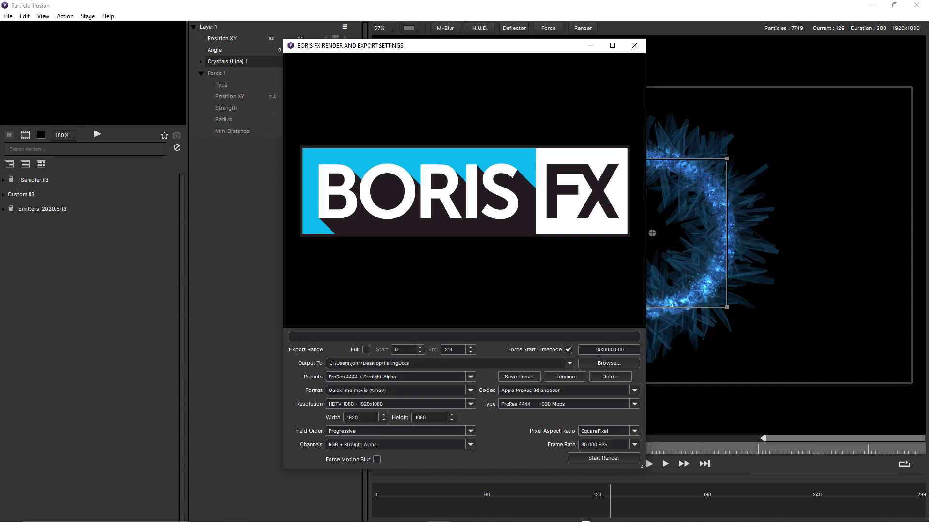
left_click(599, 351)
type("1")
left_click_drag(384, 363, 423, 363)
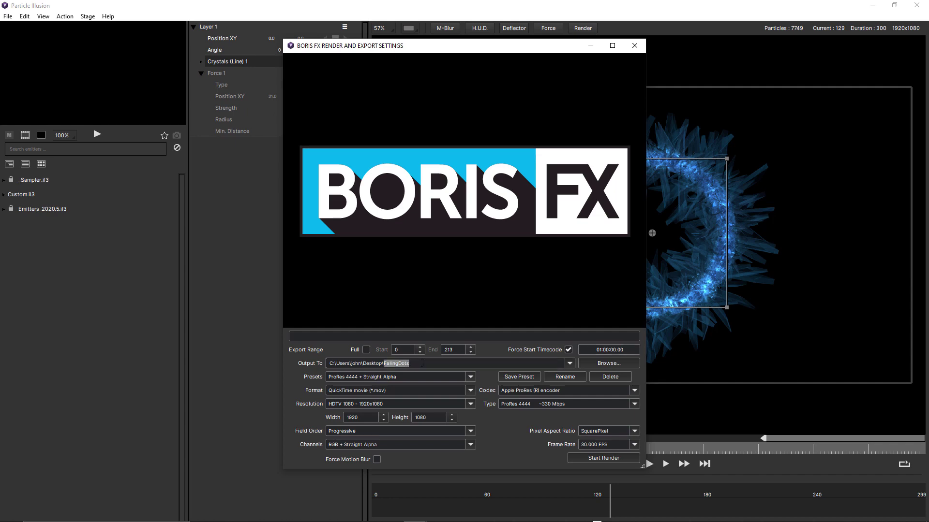
type("crystals")
left_click(607, 459)
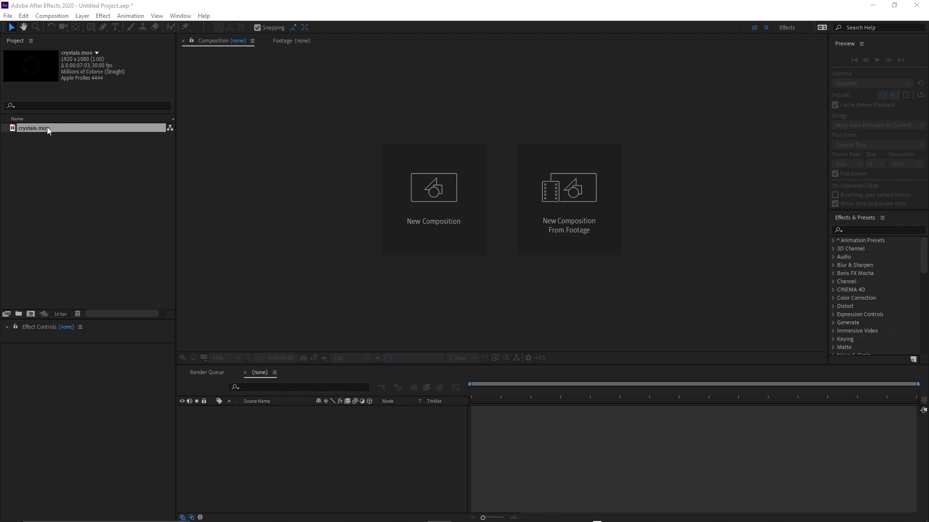
Step: Create a 1920x1080, 30 fps 'crystals' composition from the crystals.mov footage
left_click_drag(48, 127, 31, 314)
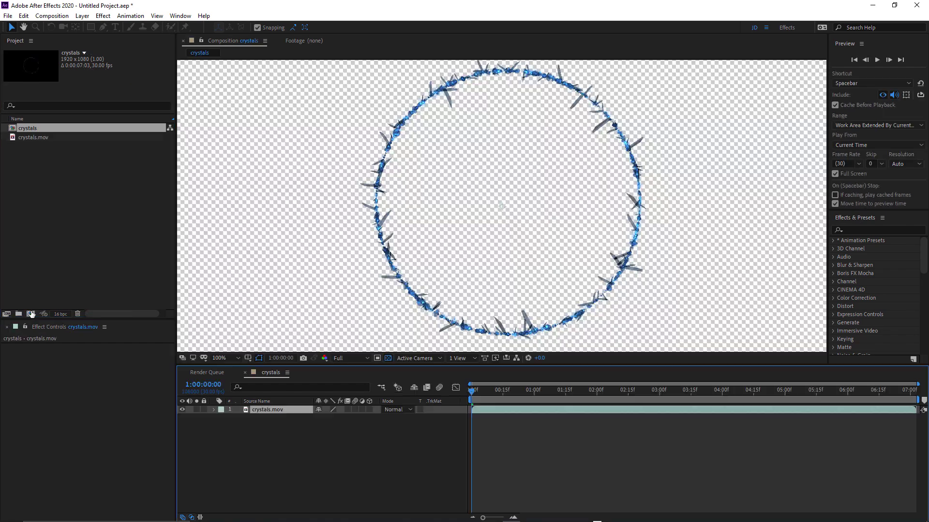